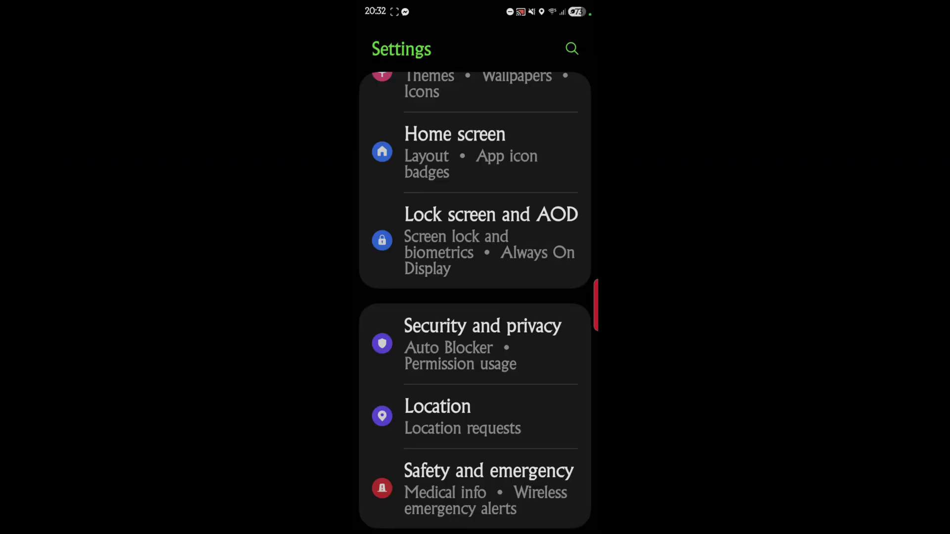
Step: Open Security and privacy, return to the main Settings list and scroll through it
{"action": "left_click", "coordinate": [482, 344]}
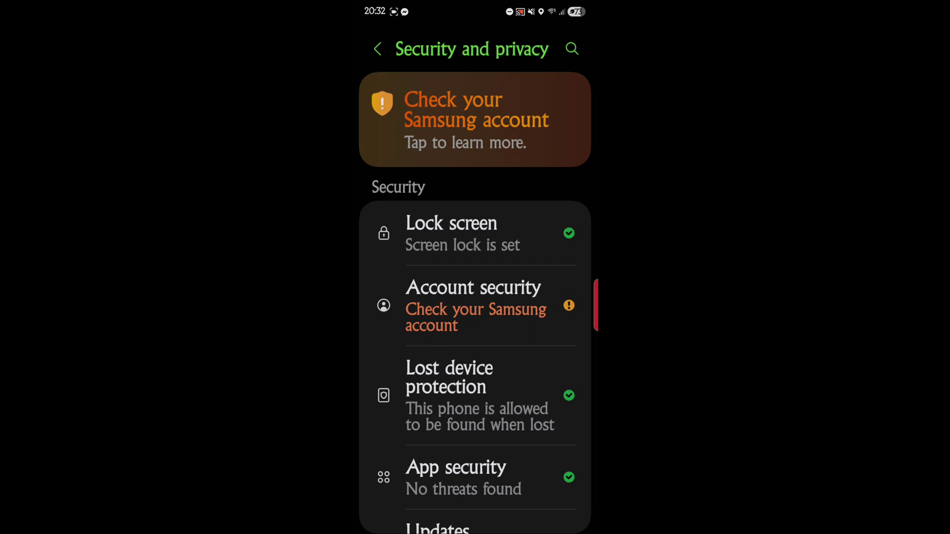
{"action": "left_click", "coordinate": [377, 48]}
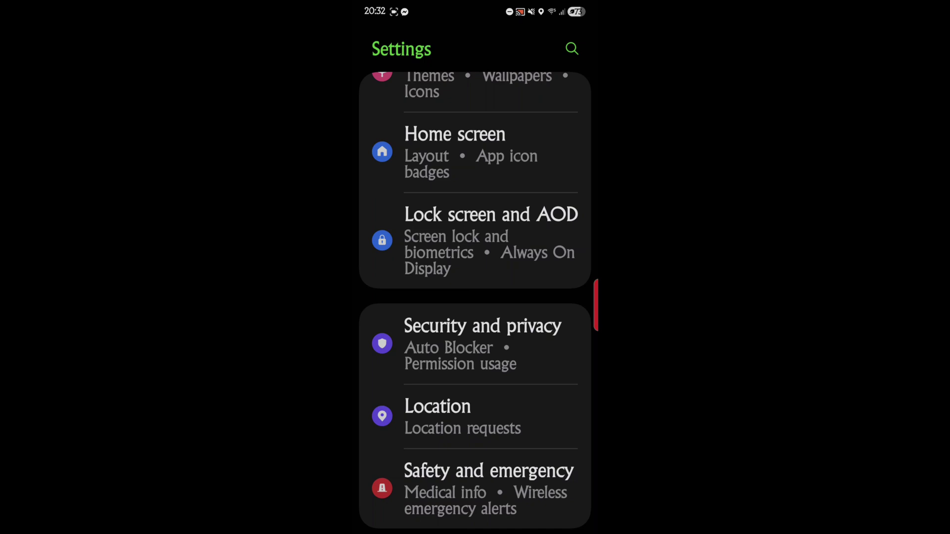
{"action": "scroll", "coordinate": [475, 297], "scroll_direction": "up", "scroll_amount": 10}
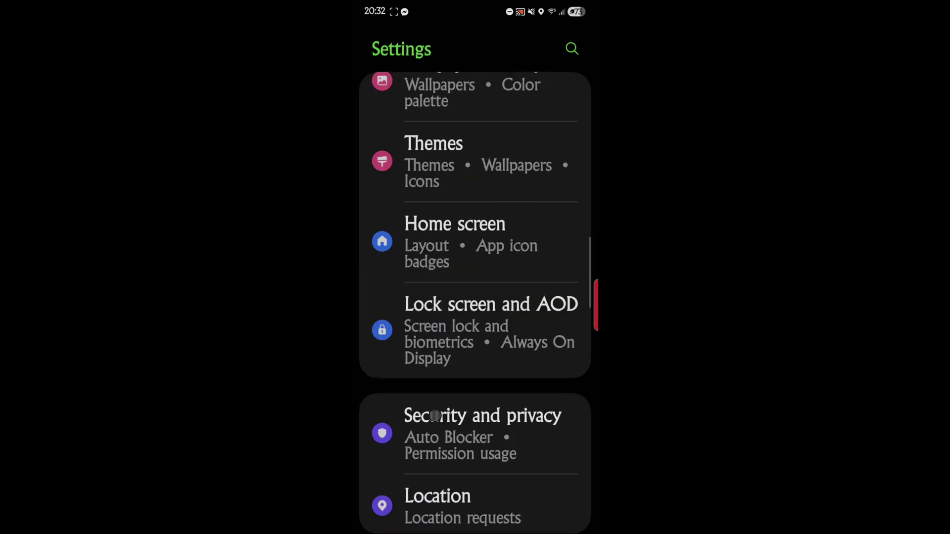
{"action": "scroll", "coordinate": [475, 297], "scroll_direction": "down", "scroll_amount": 5}
{"action": "scroll", "coordinate": [475, 296], "scroll_direction": "down", "scroll_amount": 3}
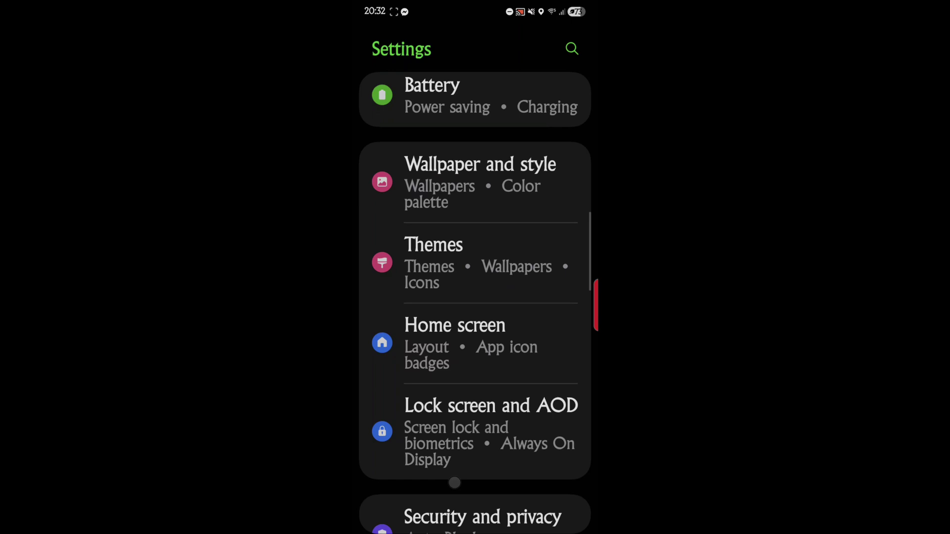
{"action": "scroll", "coordinate": [475, 297], "scroll_direction": "down", "scroll_amount": 3}
{"action": "scroll", "coordinate": [475, 297], "scroll_direction": "down", "scroll_amount": 2}
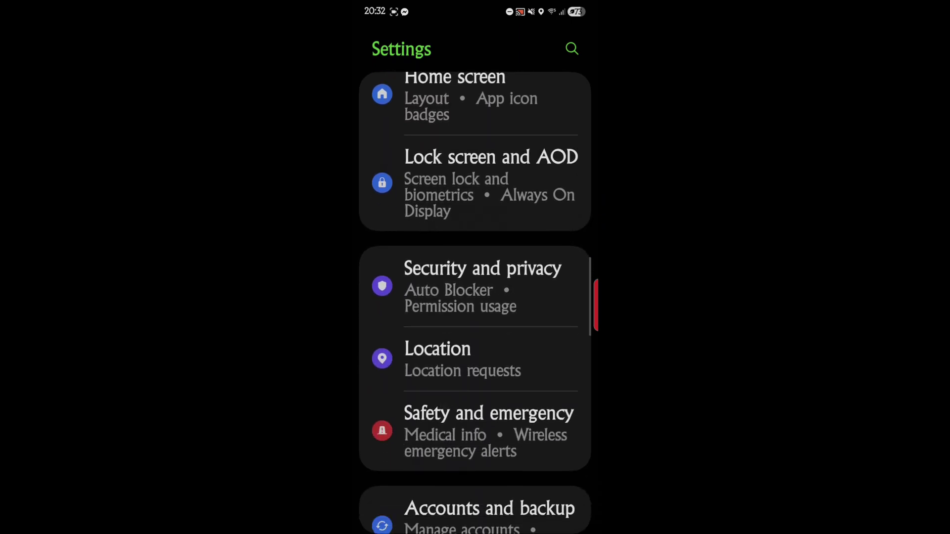
Step: Reopen Security and privacy and scroll down its scan results
{"action": "left_click", "coordinate": [455, 284]}
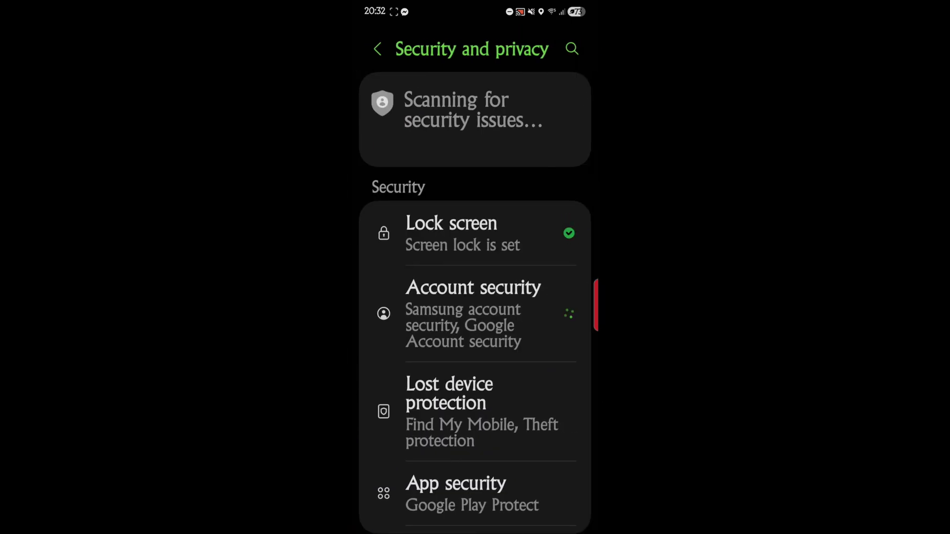
{"action": "scroll", "coordinate": [388, 399], "scroll_direction": "down", "scroll_amount": 1}
{"action": "scroll", "coordinate": [376, 321], "scroll_direction": "down", "scroll_amount": 3}
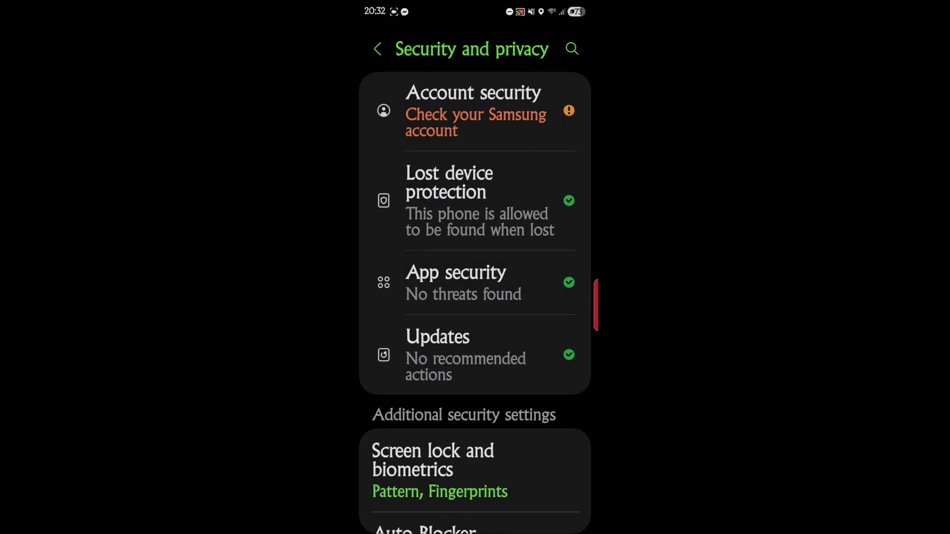
{"action": "left_click", "coordinate": [458, 193]}
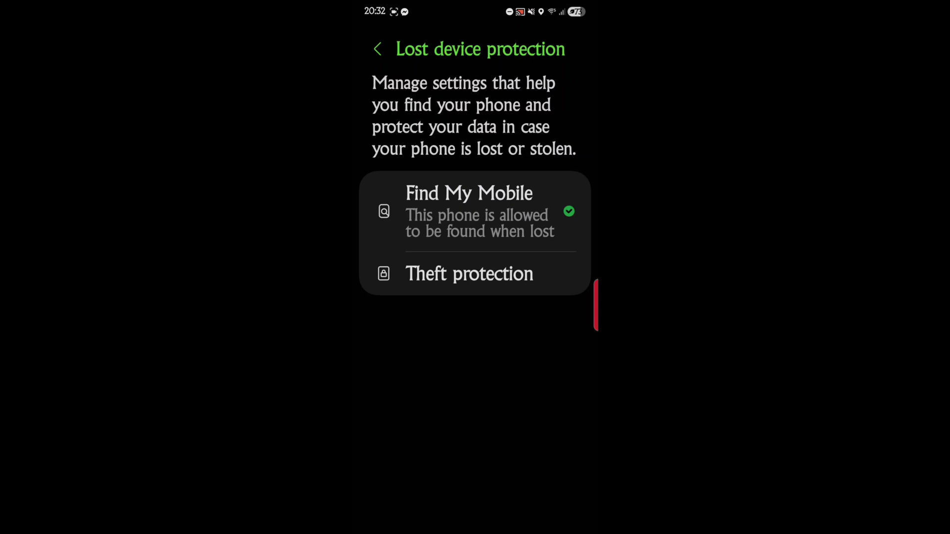
{"action": "left_click_drag", "start_coordinate": [461, 272], "coordinate": [461, 439]}
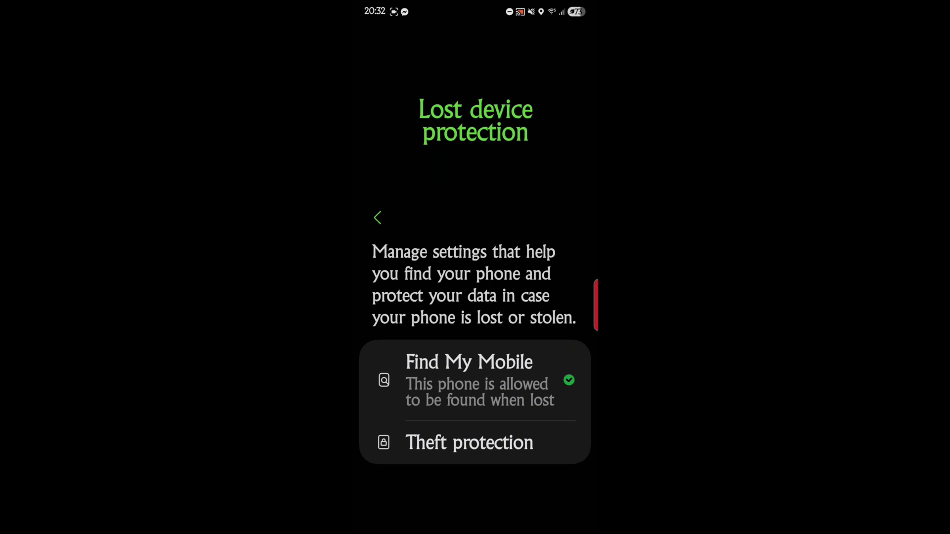
{"action": "mouse_move", "coordinate": [475, 377]}
{"action": "left_mouse_down"}
{"action": "mouse_move", "coordinate": [475, 207]}
{"action": "mouse_move", "coordinate": [428, 299]}
{"action": "mouse_move", "coordinate": [454, 350]}
{"action": "left_mouse_up"}
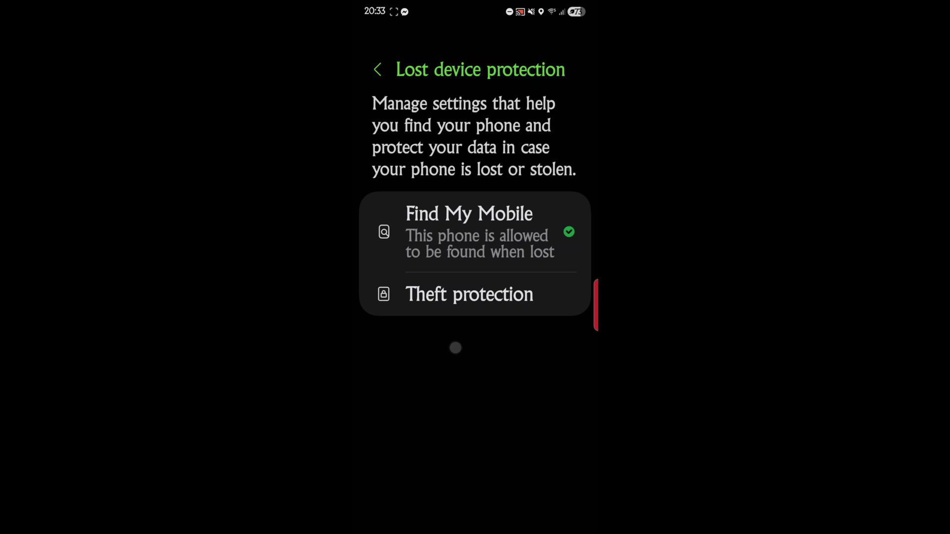
{"action": "left_click_drag", "start_coordinate": [454, 349], "coordinate": [457, 346]}
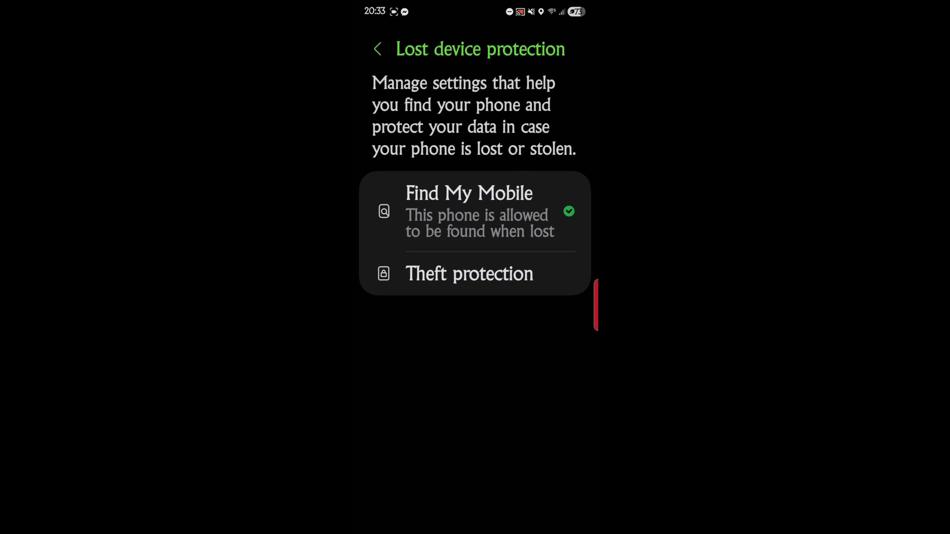
Step: Open the Find My Mobile settings page
{"action": "left_click", "coordinate": [465, 213]}
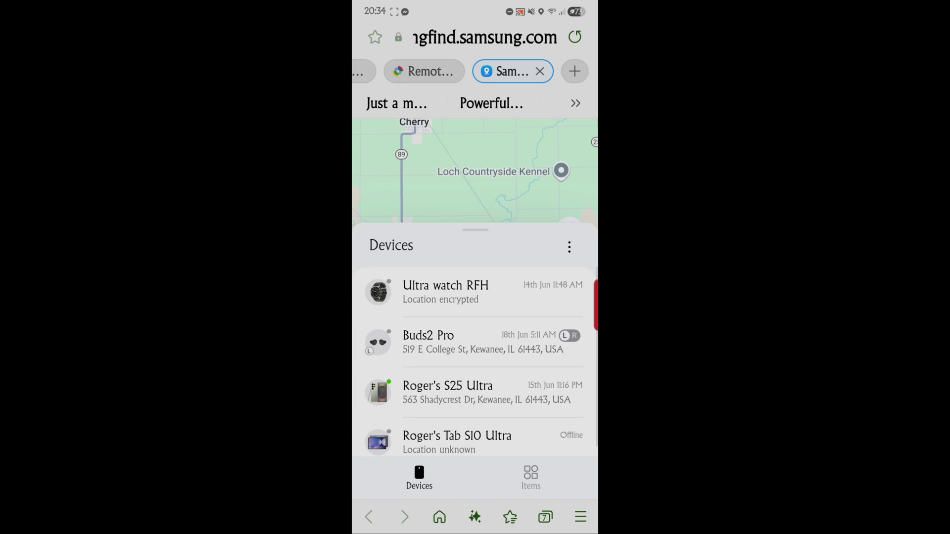
Step: Show Find Hub's Remote Lock page, activate its Phone number field and review the Keep in mind notes
{"action": "left_click", "coordinate": [418, 71]}
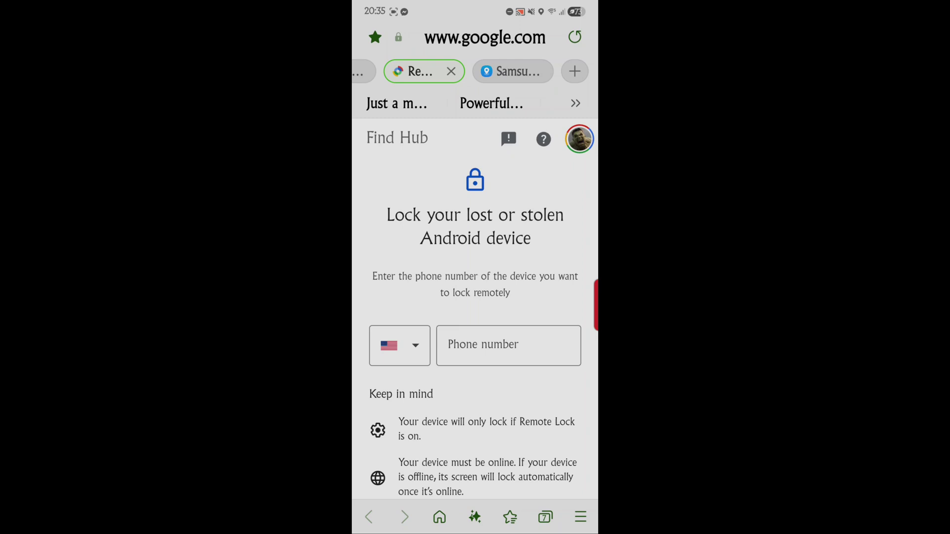
{"action": "left_click", "coordinate": [465, 347]}
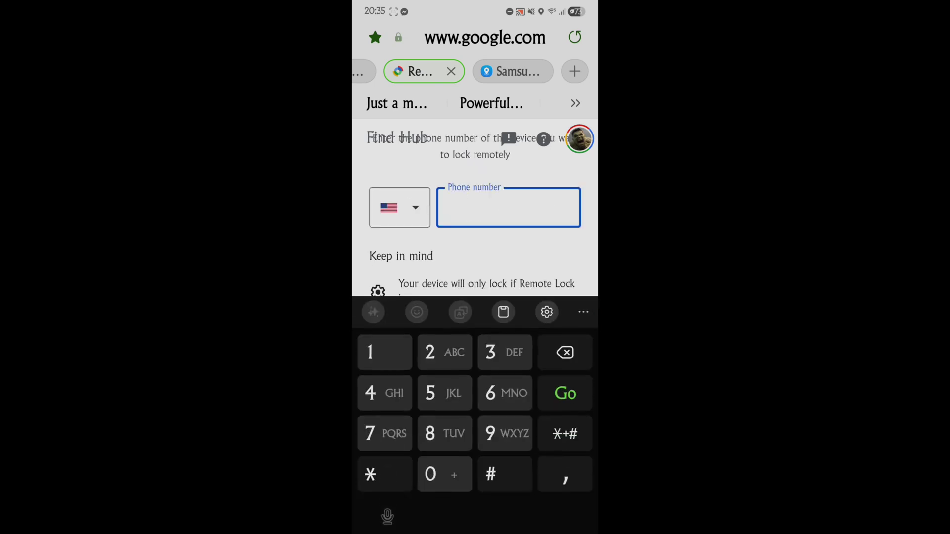
{"action": "left_click_drag", "start_coordinate": [388, 224], "coordinate": [376, 178]}
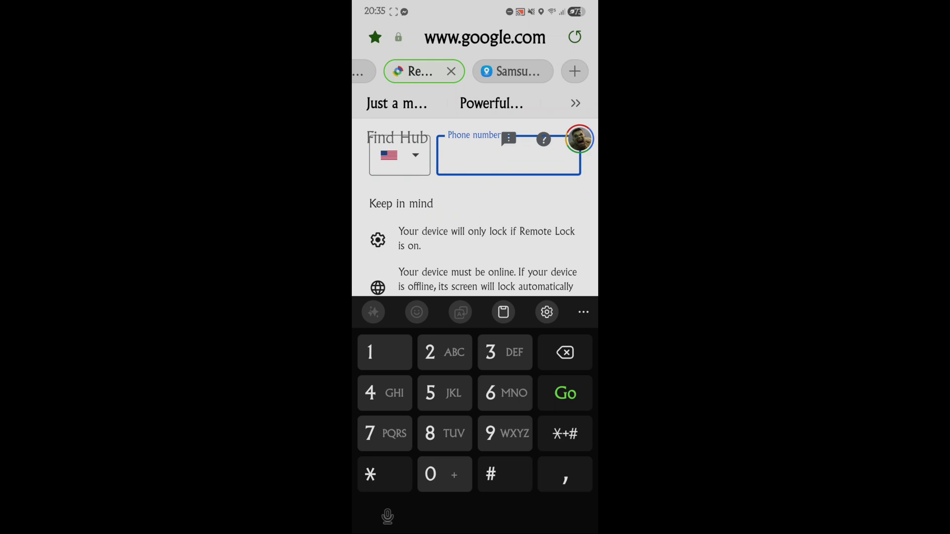
{"action": "mouse_move", "coordinate": [383, 246]}
{"action": "left_mouse_down"}
{"action": "mouse_move", "coordinate": [382, 190]}
{"action": "mouse_move", "coordinate": [416, 276]}
{"action": "left_mouse_up"}
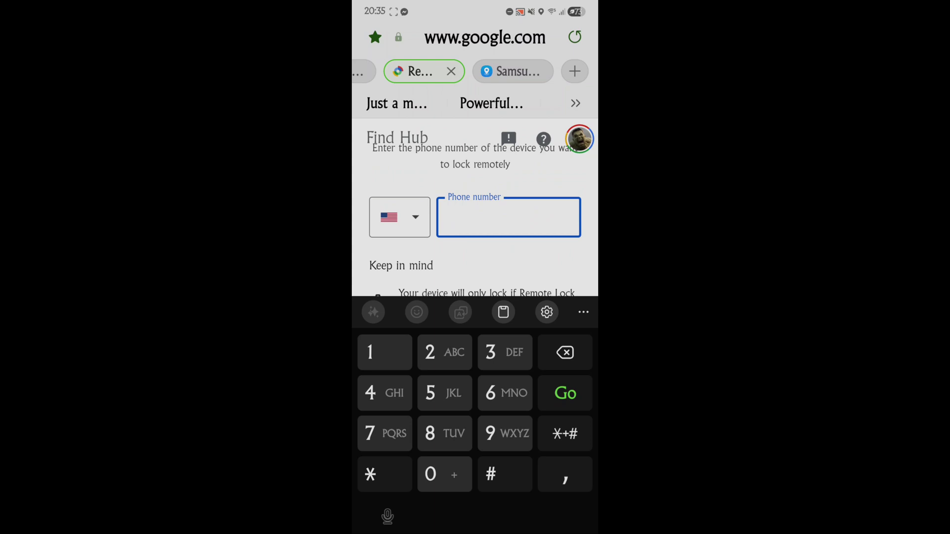
Step: Leave Find Hub and return to the Lost device protection options in Settings
{"action": "key", "text": "Escape"}
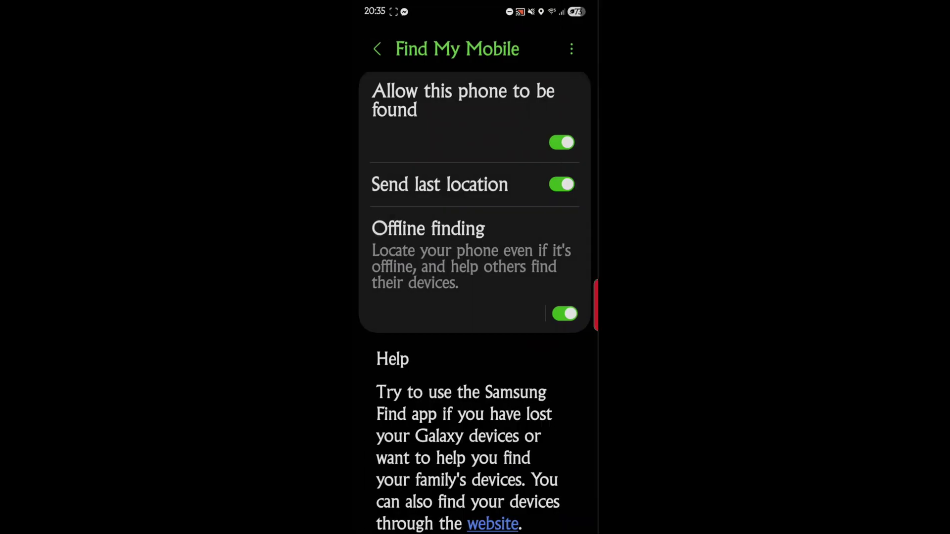
{"action": "key", "text": "alt+Tab"}
{"action": "scroll", "coordinate": [409, 235], "scroll_direction": "up", "scroll_amount": 2}
{"action": "key", "text": "Escape"}
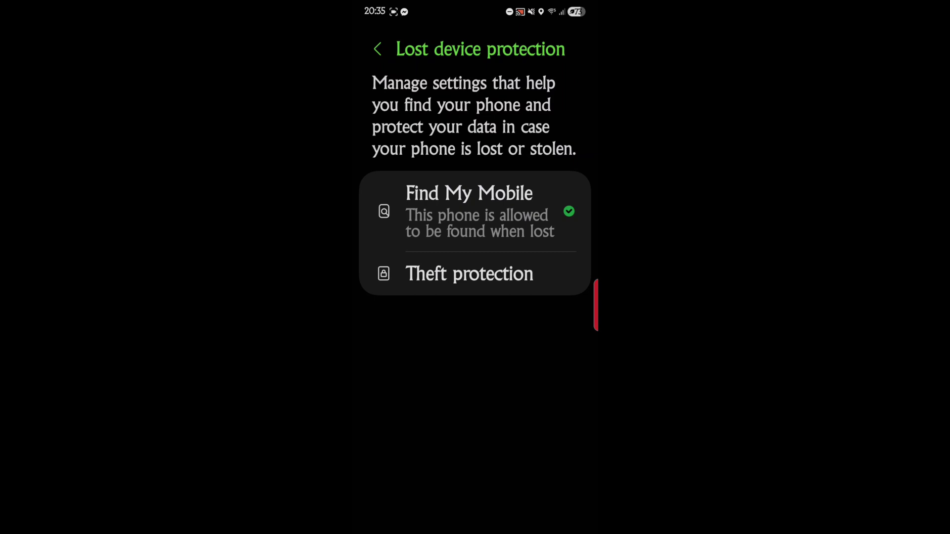
Step: Open Theft protection and scroll through its options
{"action": "left_click", "coordinate": [469, 273]}
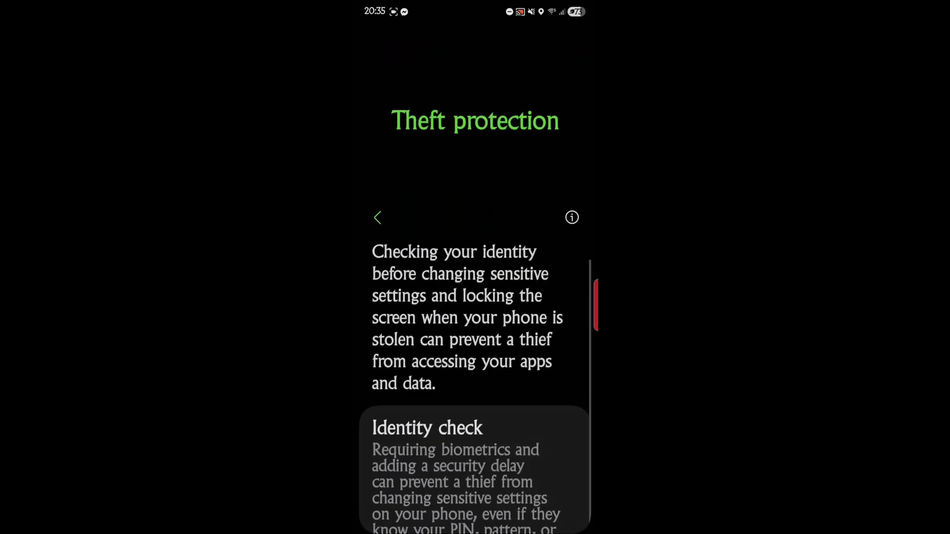
{"action": "scroll", "coordinate": [475, 297], "scroll_direction": "down", "scroll_amount": 5}
{"action": "scroll", "coordinate": [475, 297], "scroll_direction": "up", "scroll_amount": 3}
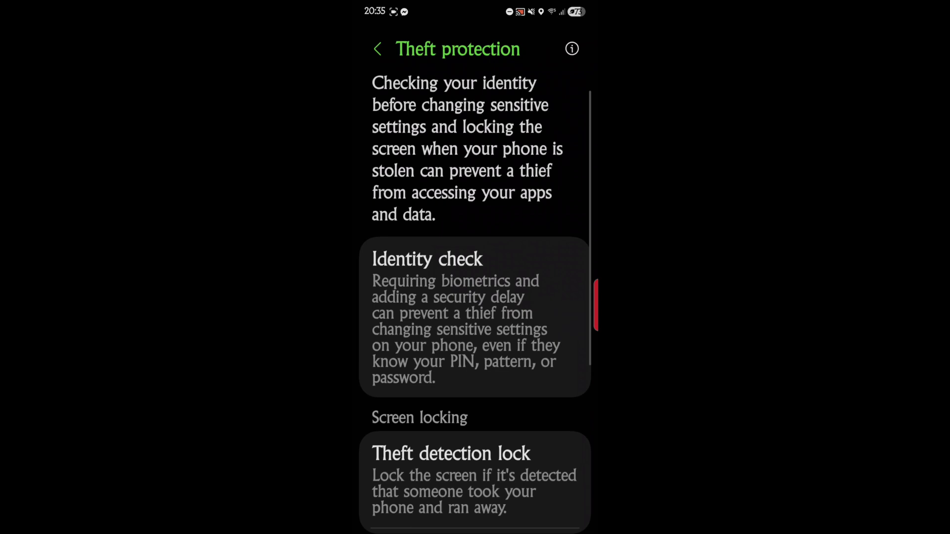
{"action": "scroll", "coordinate": [475, 297], "scroll_direction": "up", "scroll_amount": 2}
{"action": "scroll", "coordinate": [475, 297], "scroll_direction": "up", "scroll_amount": 3}
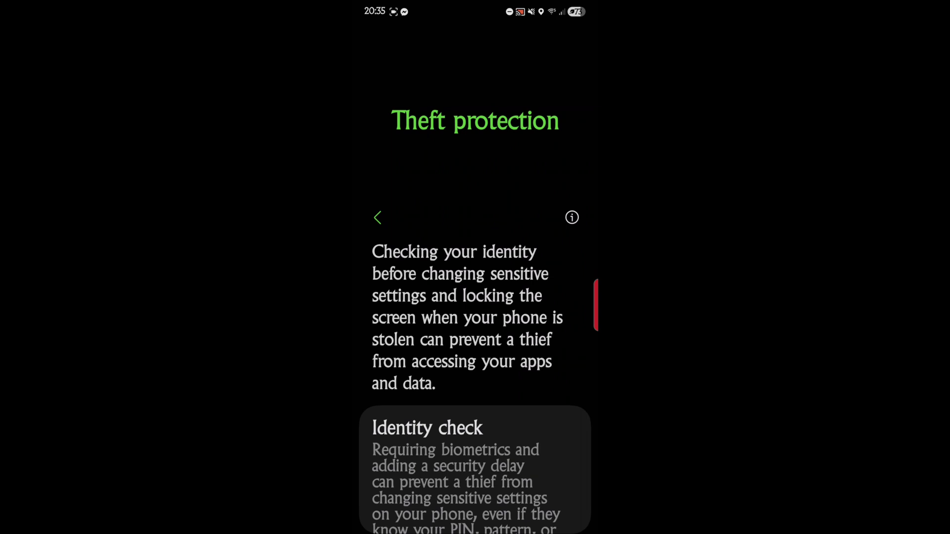
{"action": "left_click", "coordinate": [526, 405]}
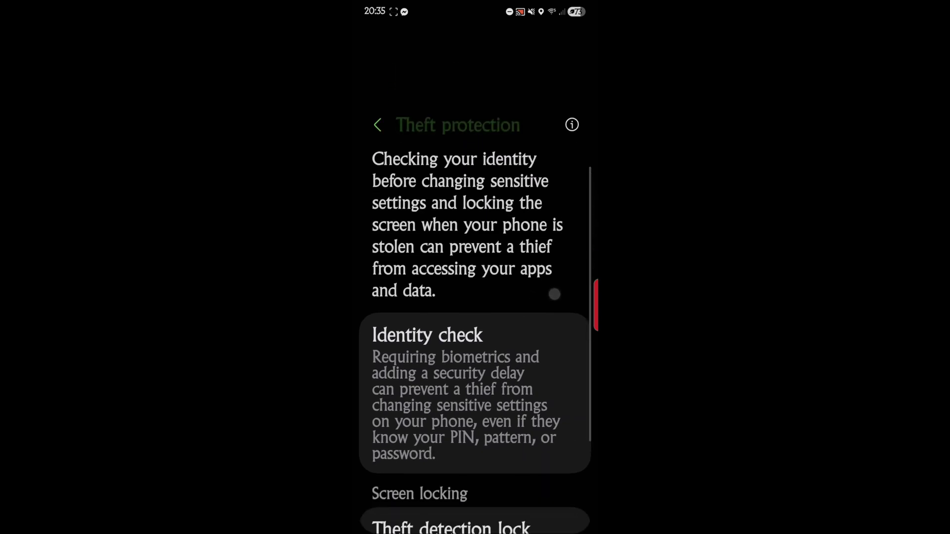
{"action": "left_click_drag", "start_coordinate": [554, 294], "coordinate": [555, 180]}
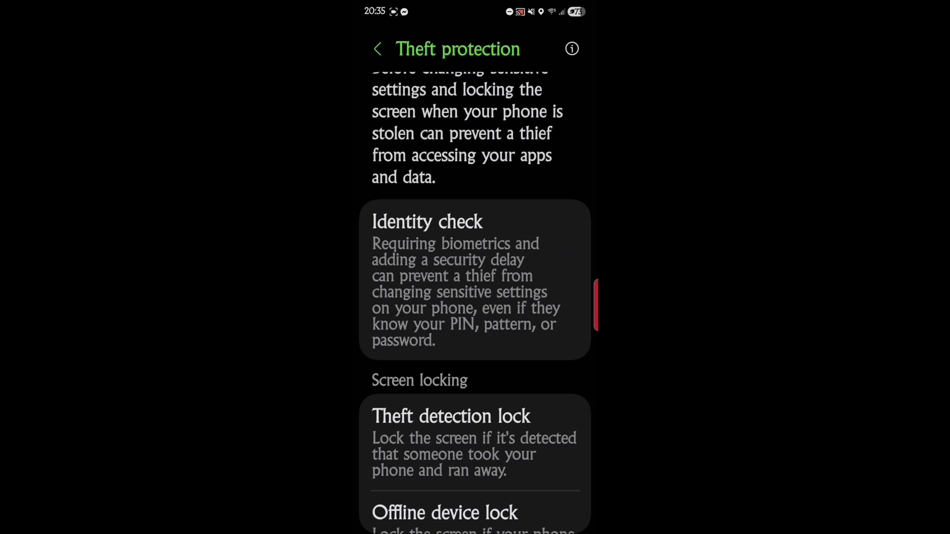
Step: Preview the Identity check setup, then go back to Theft protection
{"action": "left_click", "coordinate": [484, 300]}
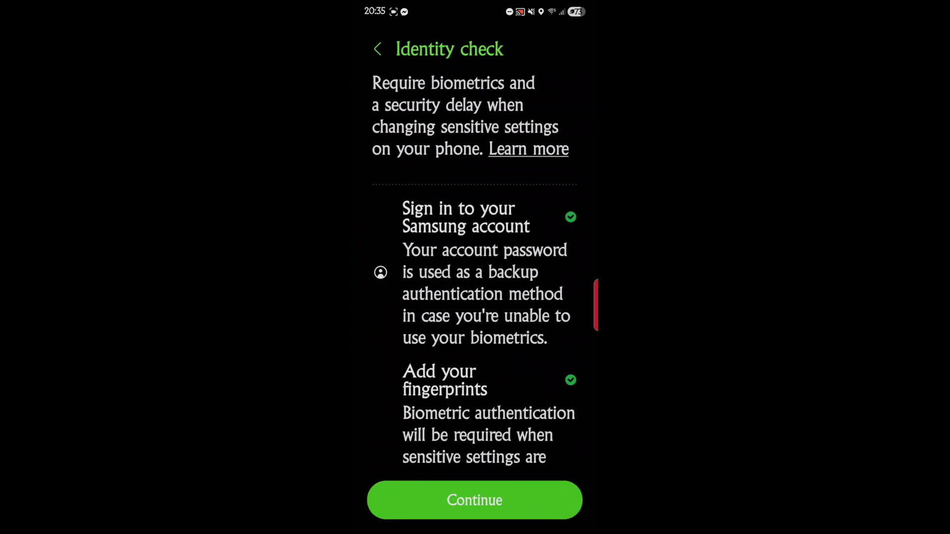
{"action": "mouse_move", "coordinate": [394, 412]}
{"action": "left_mouse_down"}
{"action": "mouse_move", "coordinate": [379, 74]}
{"action": "mouse_move", "coordinate": [403, 350]}
{"action": "left_mouse_up"}
{"action": "left_click", "coordinate": [377, 48]}
{"action": "scroll", "coordinate": [475, 301], "scroll_direction": "down", "scroll_amount": 4}
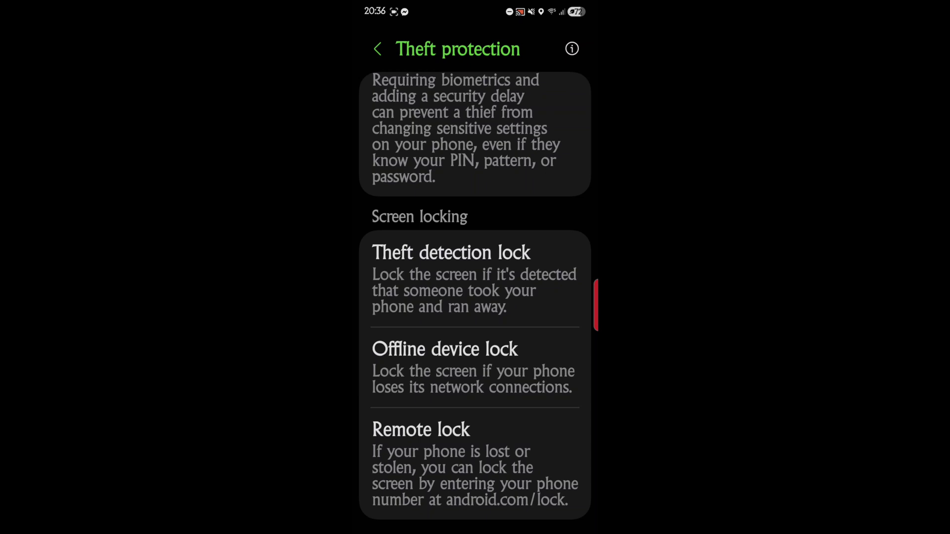
{"action": "left_click", "coordinate": [535, 287]}
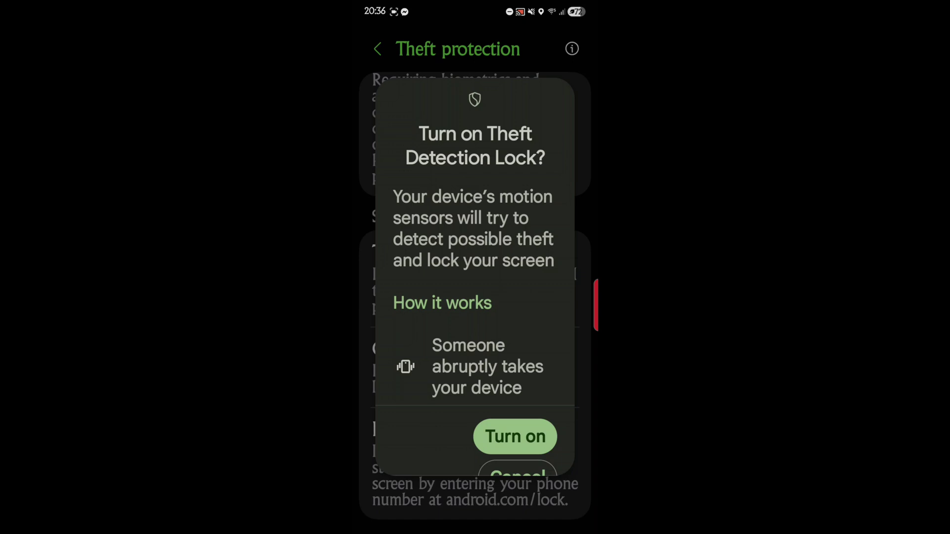
{"action": "scroll", "coordinate": [543, 390], "scroll_direction": "down", "scroll_amount": 3}
{"action": "scroll", "coordinate": [543, 390], "scroll_direction": "up", "scroll_amount": 2}
{"action": "scroll", "coordinate": [543, 390], "scroll_direction": "up", "scroll_amount": 2}
{"action": "scroll", "coordinate": [409, 322], "scroll_direction": "down", "scroll_amount": 2}
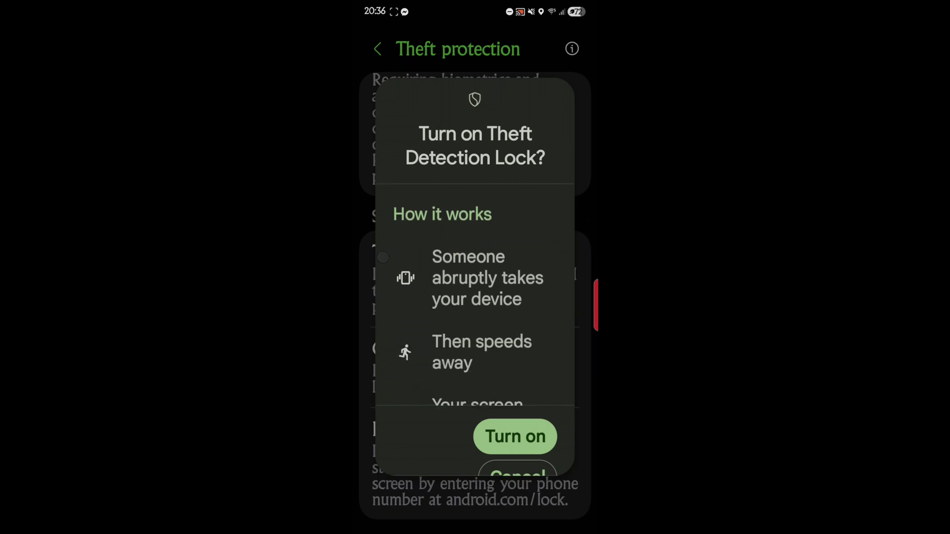
{"action": "scroll", "coordinate": [383, 257], "scroll_direction": "down", "scroll_amount": 1}
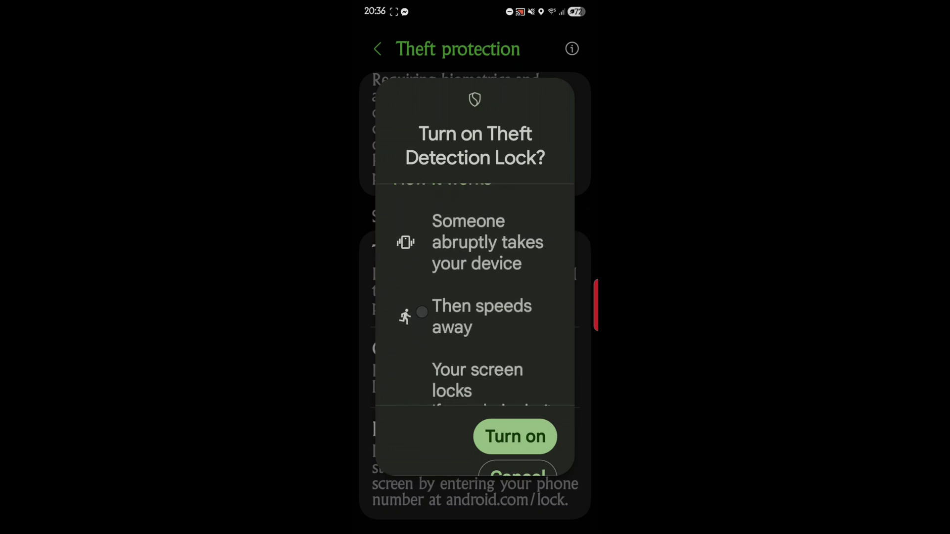
{"action": "scroll", "coordinate": [422, 312], "scroll_direction": "down", "scroll_amount": 3}
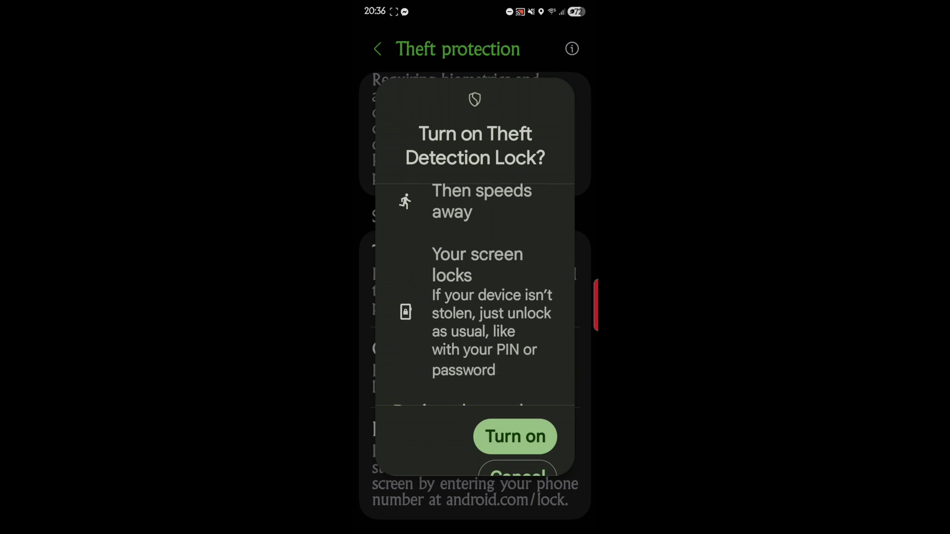
{"action": "scroll", "coordinate": [475, 297], "scroll_direction": "down", "scroll_amount": 1}
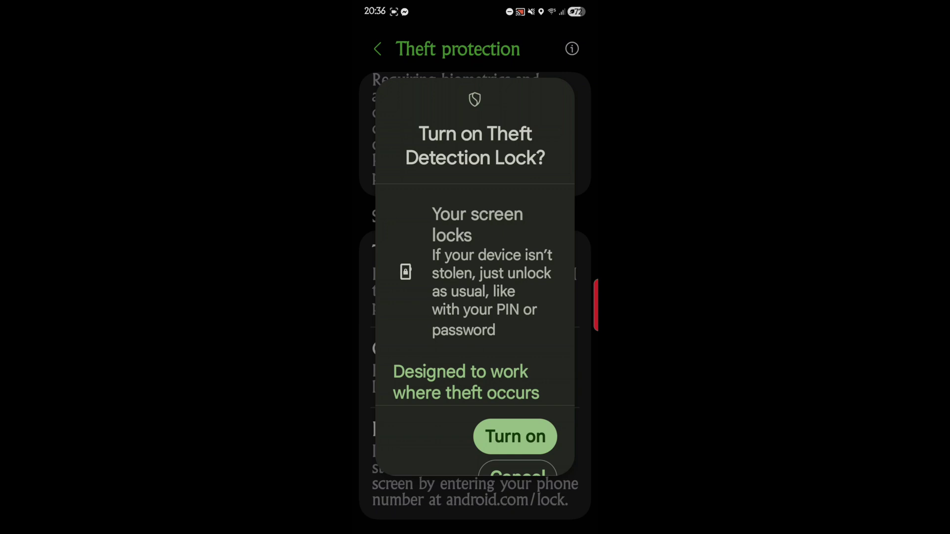
{"action": "scroll", "coordinate": [475, 297], "scroll_direction": "down", "scroll_amount": 3}
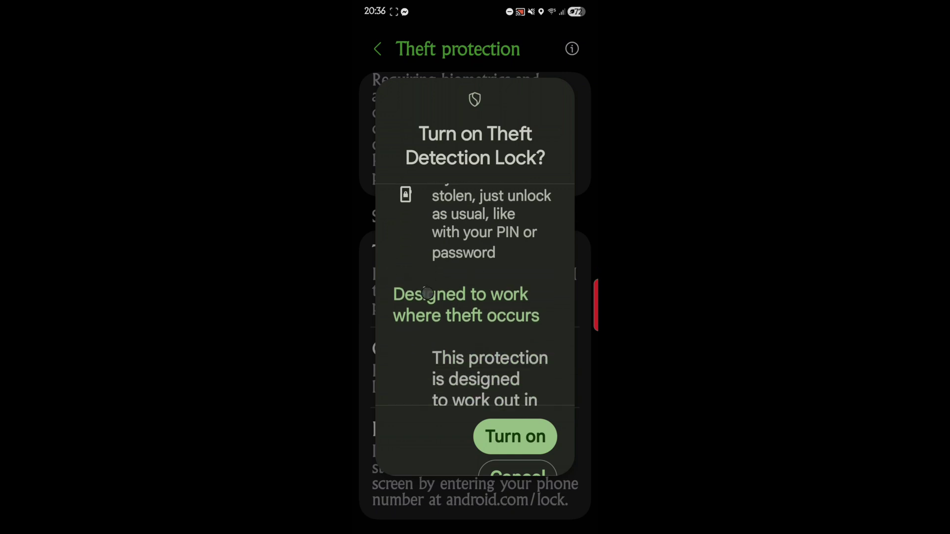
{"action": "key", "text": "Escape"}
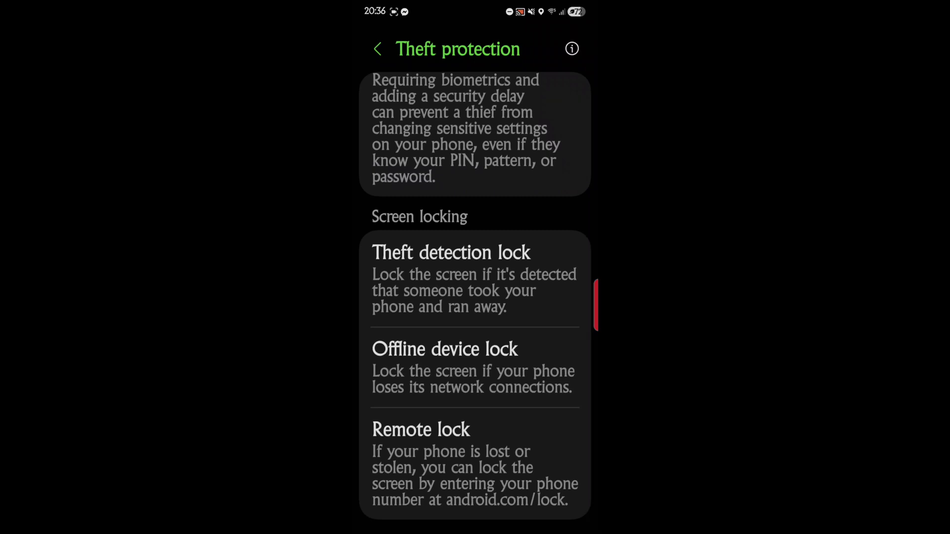
{"action": "left_click", "coordinate": [449, 373]}
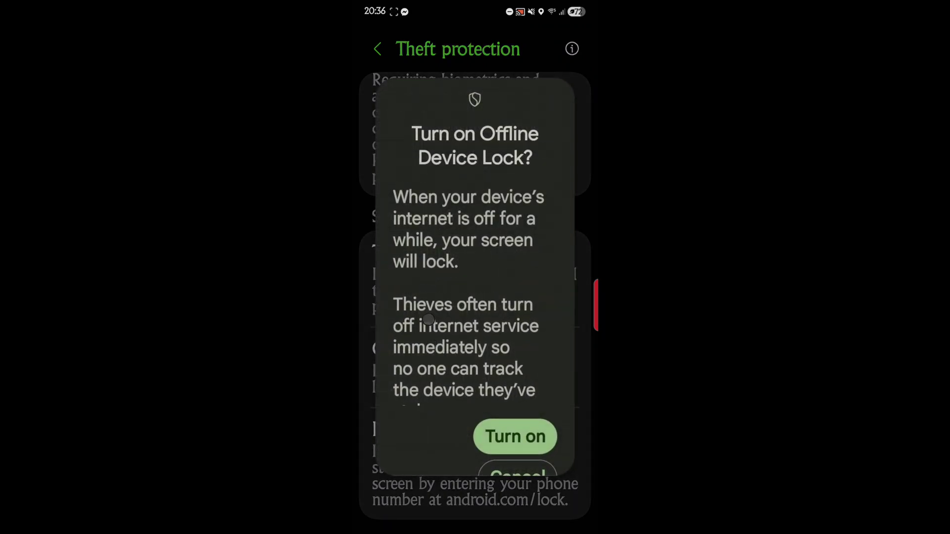
{"action": "left_click_drag", "start_coordinate": [433, 339], "coordinate": [432, 322]}
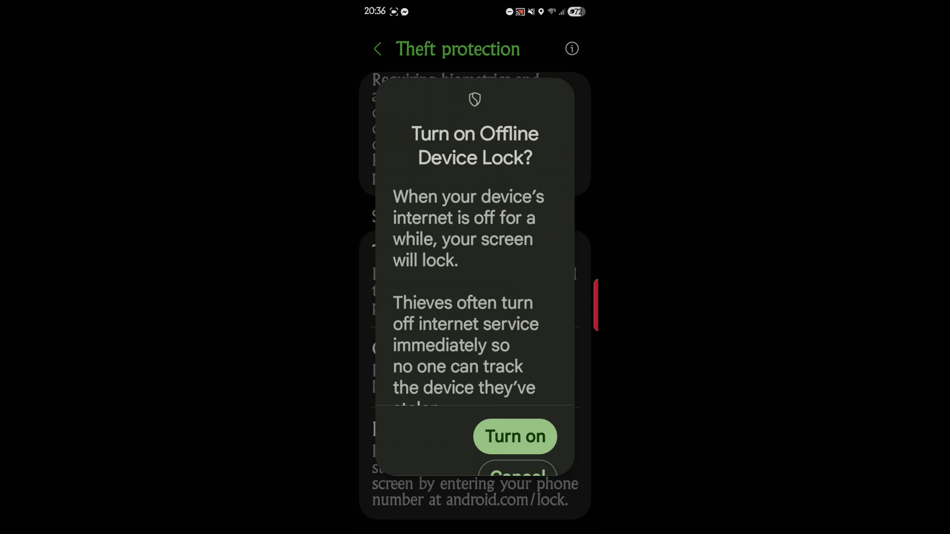
{"action": "left_click_drag", "start_coordinate": [399, 366], "coordinate": [399, 291]}
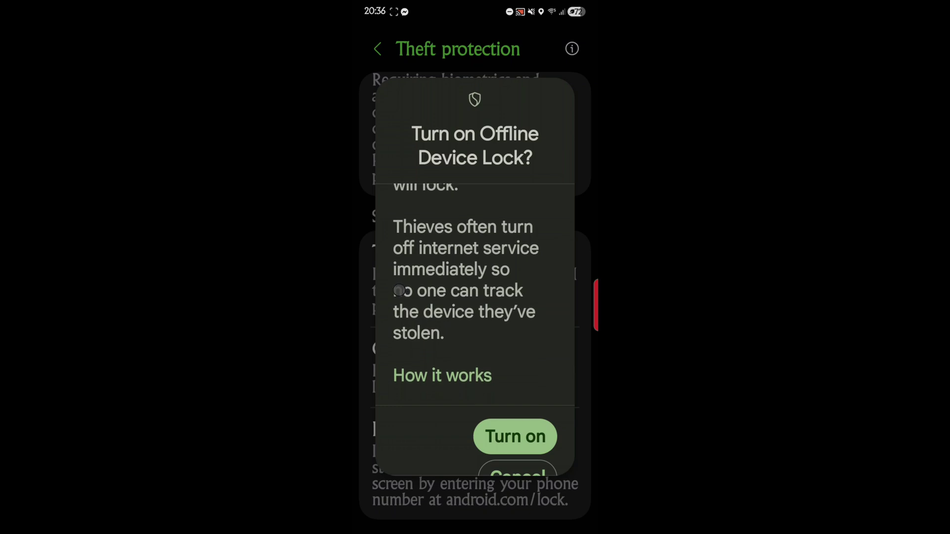
{"action": "left_click_drag", "start_coordinate": [418, 314], "coordinate": [415, 296]}
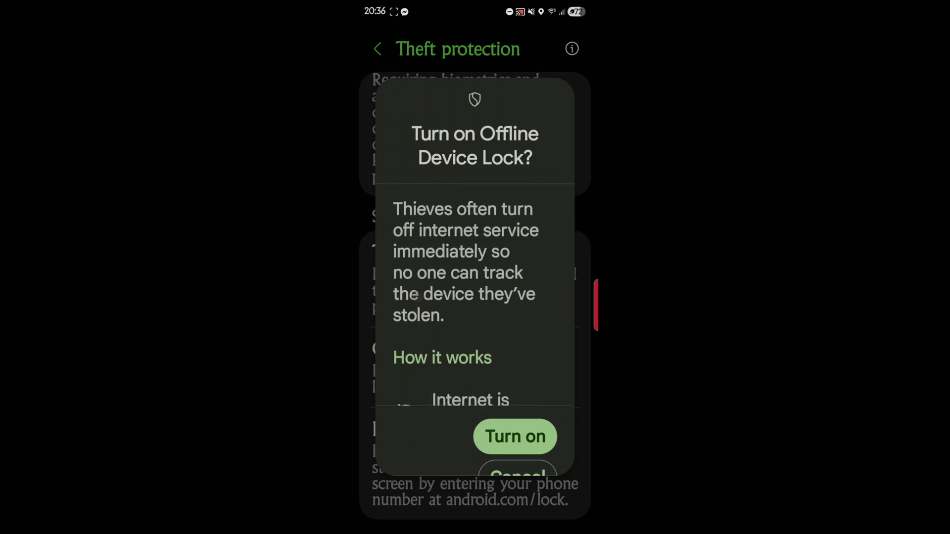
{"action": "left_click_drag", "start_coordinate": [446, 331], "coordinate": [441, 309]}
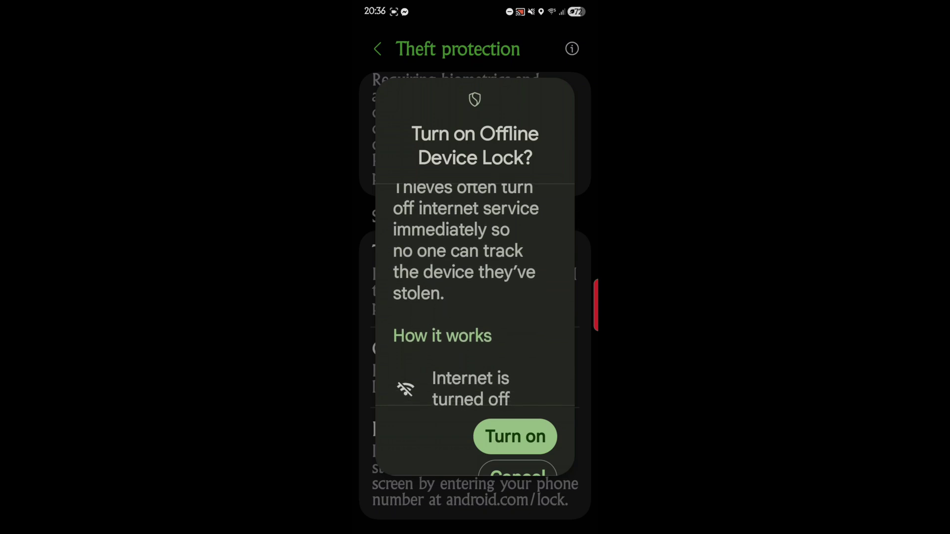
{"action": "left_click_drag", "start_coordinate": [414, 387], "coordinate": [424, 324]}
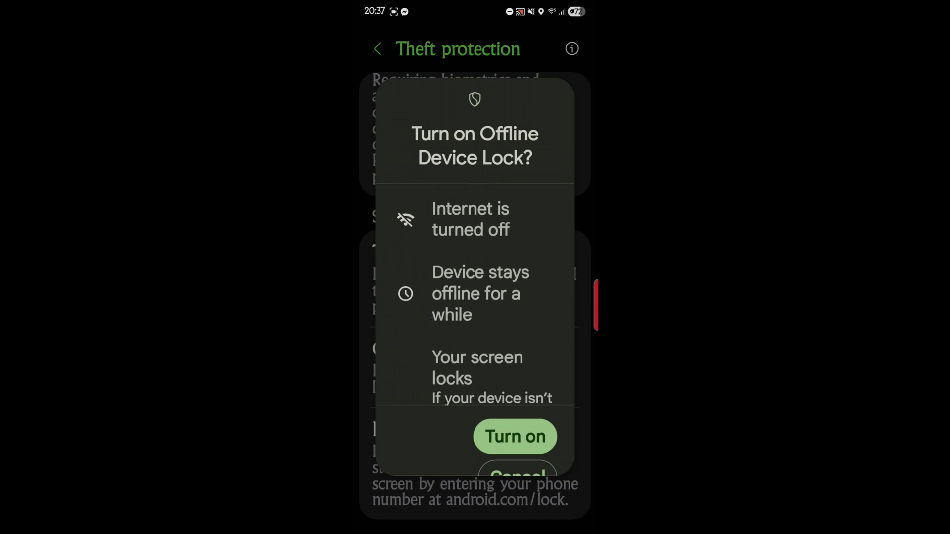
{"action": "left_click_drag", "start_coordinate": [403, 372], "coordinate": [386, 282]}
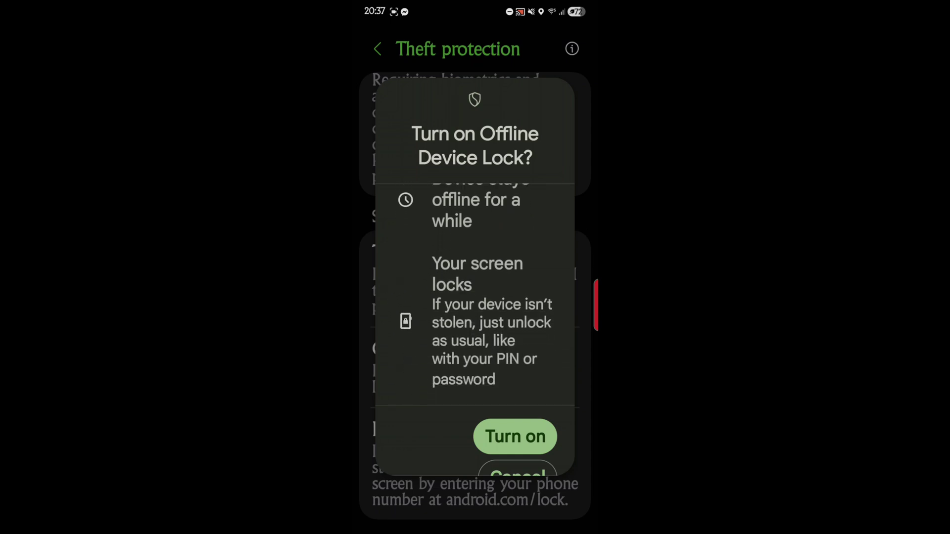
{"action": "mouse_move", "coordinate": [405, 381]}
{"action": "left_mouse_down"}
{"action": "mouse_move", "coordinate": [389, 300]}
{"action": "mouse_move", "coordinate": [389, 198]}
{"action": "left_mouse_up"}
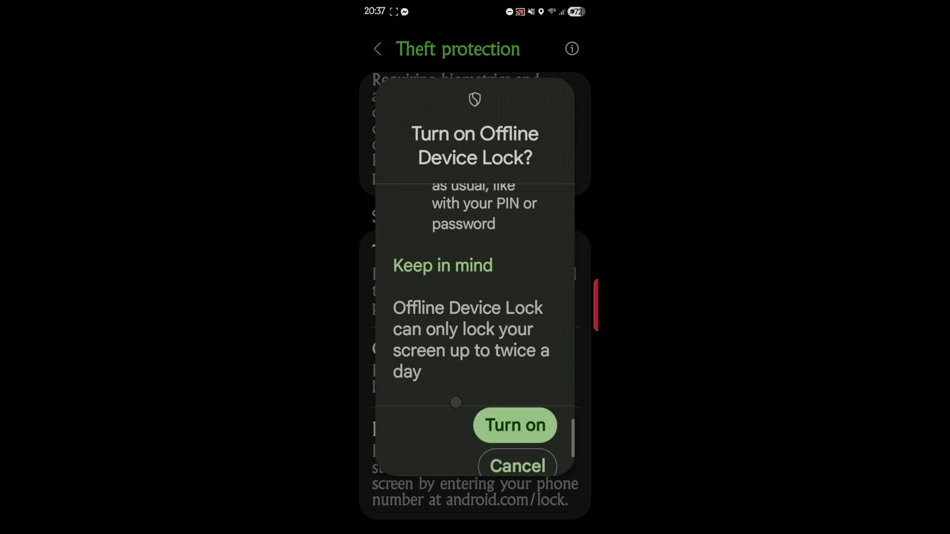
{"action": "left_click_drag", "start_coordinate": [360, 216], "coordinate": [411, 205]}
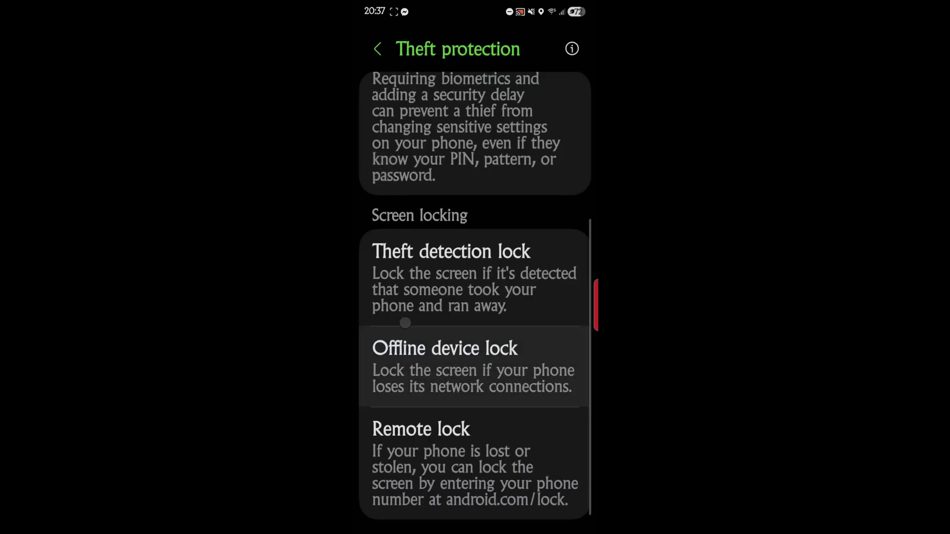
Step: Open Remote lock from Theft protection and scroll down to its How it works section
{"action": "left_click_drag", "start_coordinate": [405, 345], "coordinate": [363, 192]}
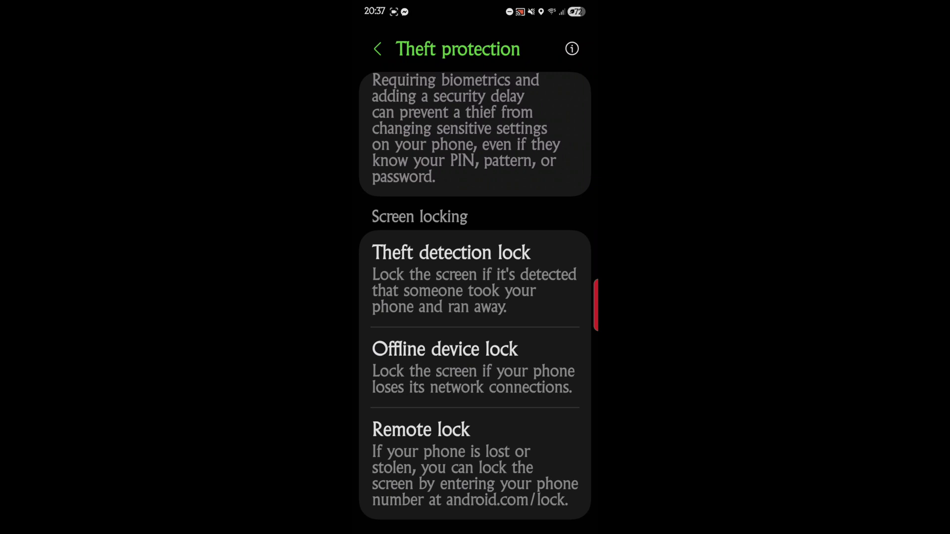
{"action": "left_click", "coordinate": [451, 473]}
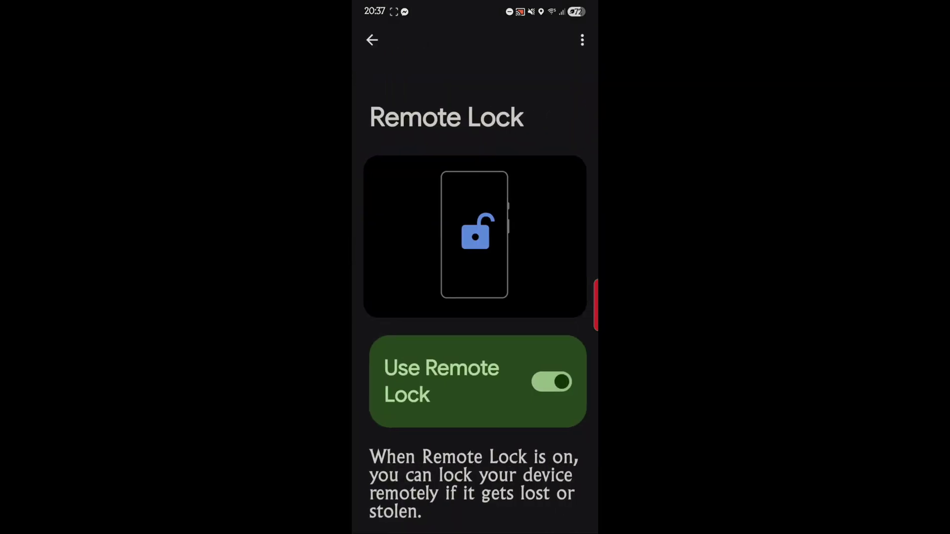
{"action": "left_click_drag", "start_coordinate": [372, 410], "coordinate": [372, 171]}
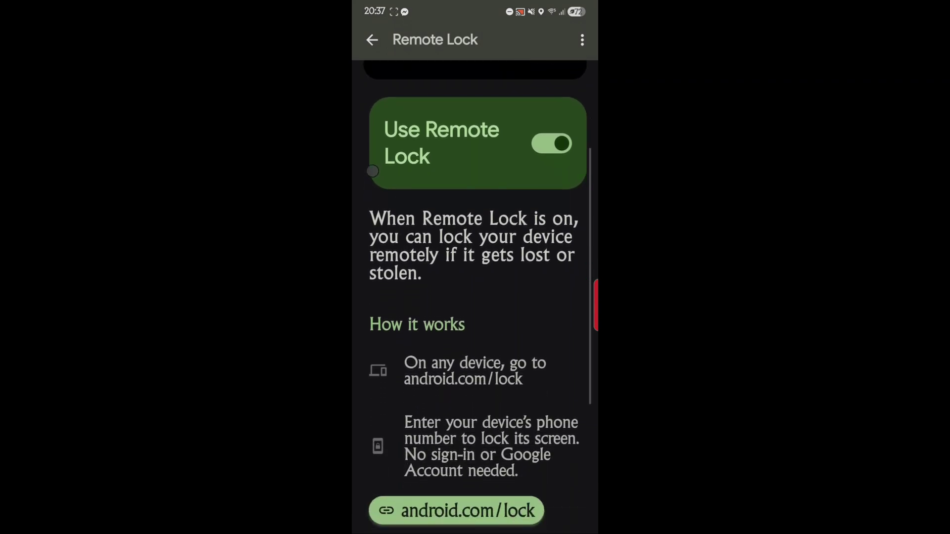
{"action": "left_click_drag", "start_coordinate": [392, 389], "coordinate": [383, 342]}
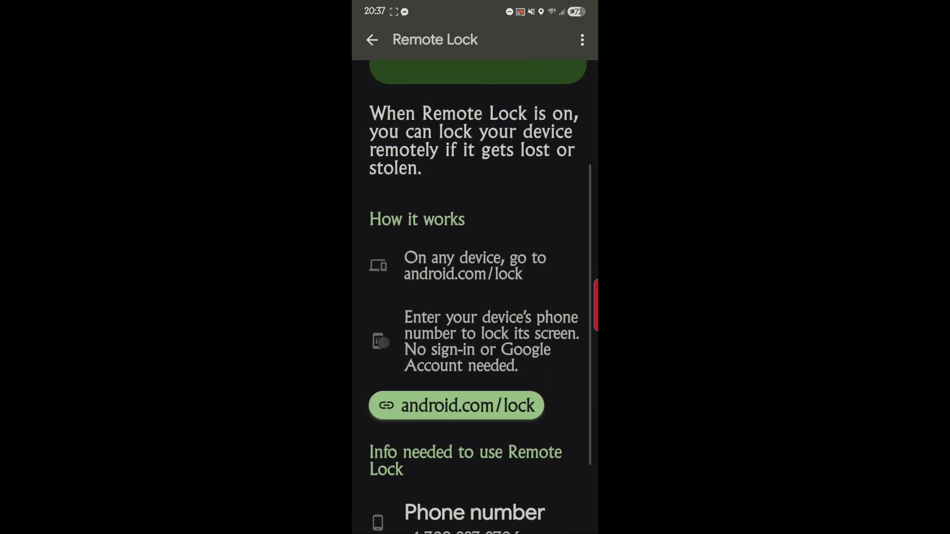
{"action": "left_click", "coordinate": [456, 406]}
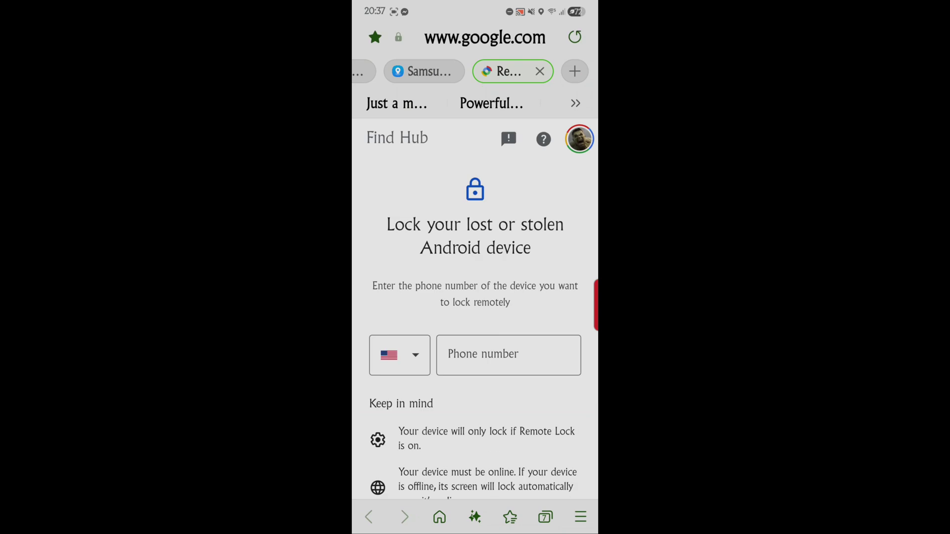
{"action": "left_click_drag", "start_coordinate": [391, 357], "coordinate": [387, 281]}
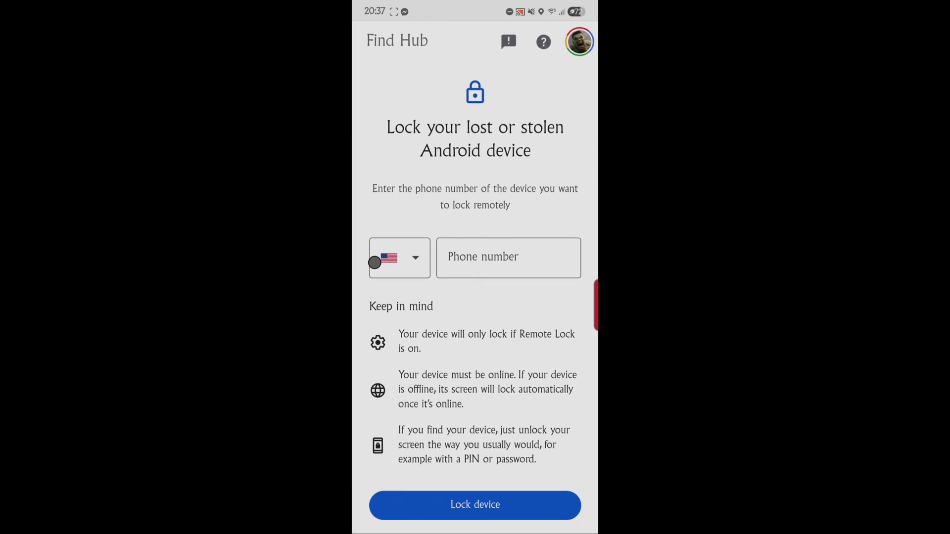
{"action": "mouse_move", "coordinate": [387, 280]}
{"action": "left_mouse_down"}
{"action": "mouse_move", "coordinate": [400, 315]}
{"action": "mouse_move", "coordinate": [380, 249]}
{"action": "left_mouse_up"}
{"action": "left_click_drag", "start_coordinate": [448, 198], "coordinate": [456, 531]}
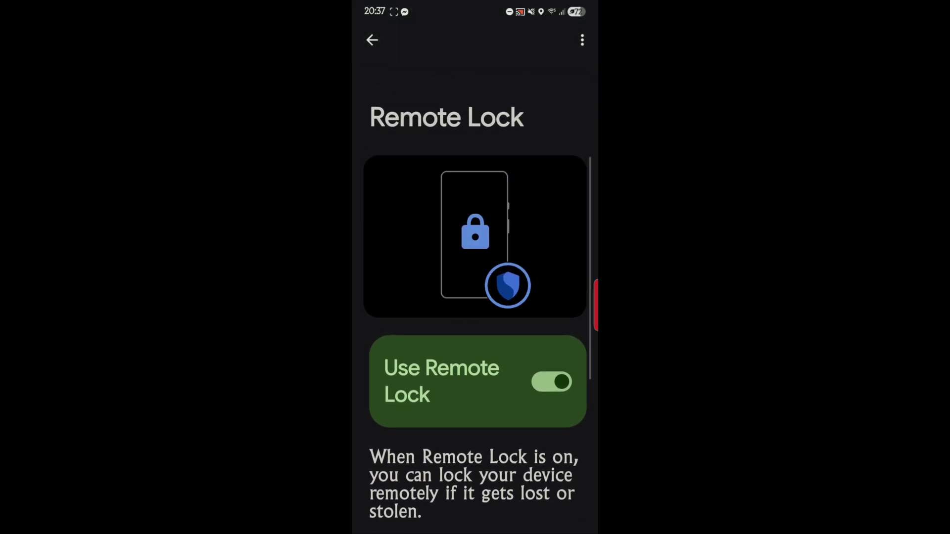
Step: Back out of Remote Lock and scroll Theft protection up to its top
{"action": "left_click", "coordinate": [372, 40]}
{"action": "left_click_drag", "start_coordinate": [398, 341], "coordinate": [398, 532]}
{"action": "mouse_move", "coordinate": [417, 171]}
{"action": "left_mouse_down"}
{"action": "mouse_move", "coordinate": [417, 216]}
{"action": "mouse_move", "coordinate": [417, 142]}
{"action": "left_mouse_up"}
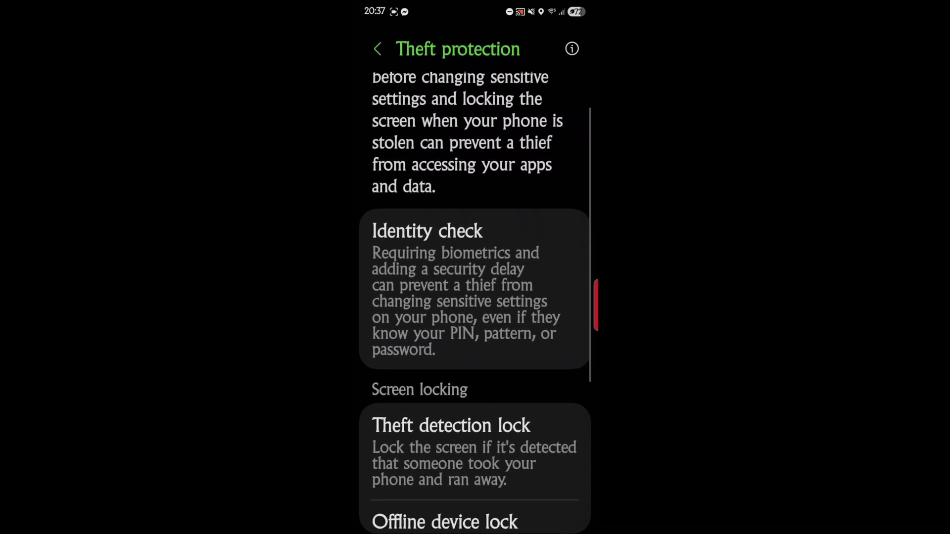